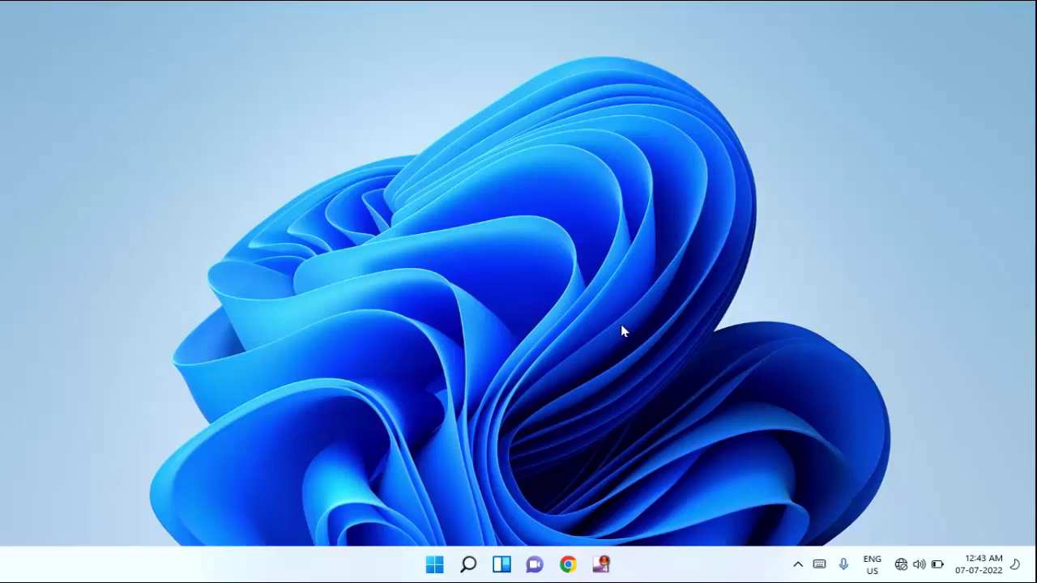
Step: Launch the Settings app by searching 'settings' from the Start menu
left_click(435, 572)
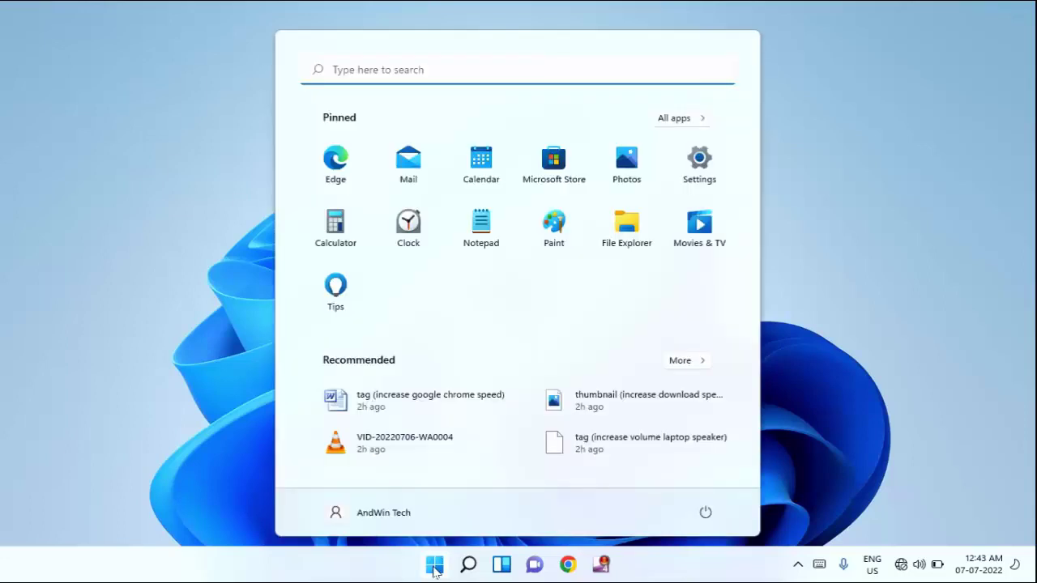
left_click(459, 66)
type("se")
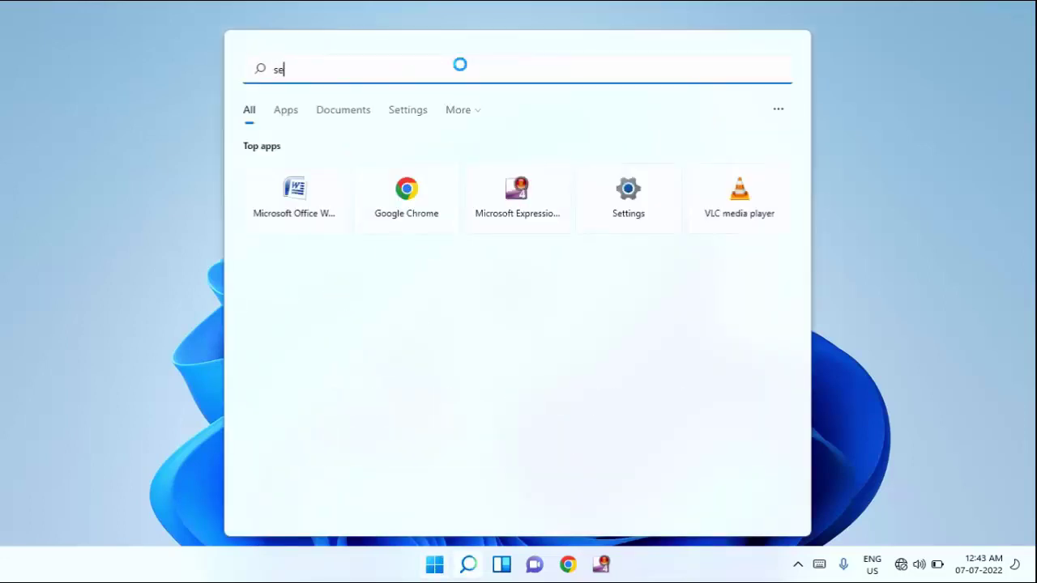
type("ttings")
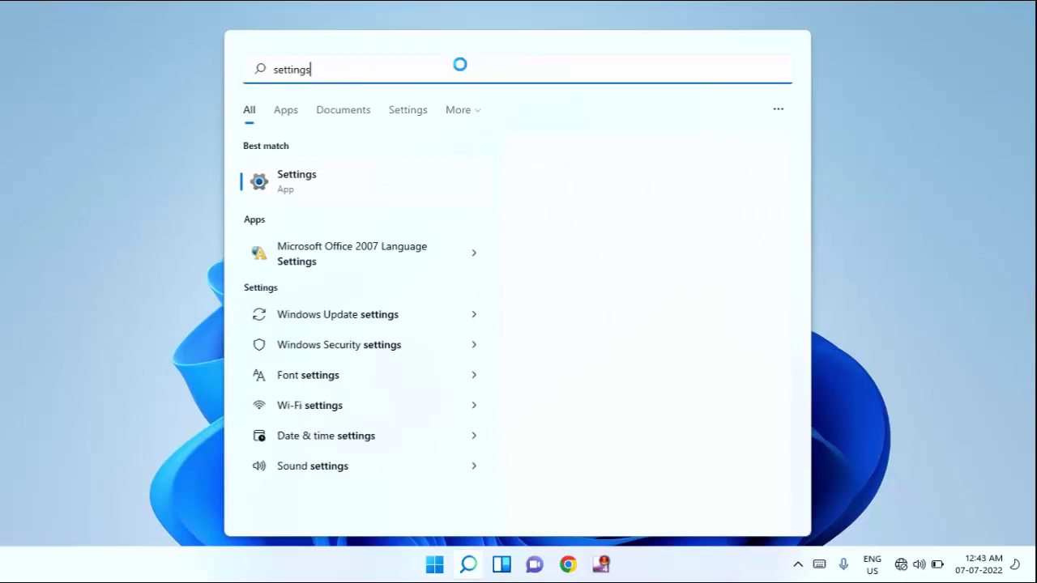
left_click(367, 186)
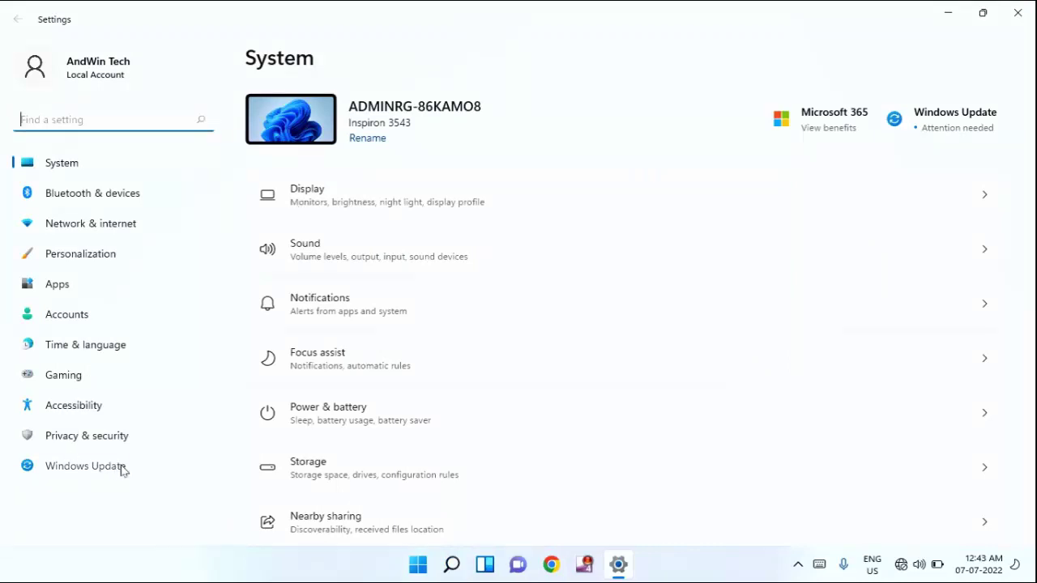
Step: Go to Windows Update's Advanced options and scroll to Additional options
left_click(123, 471)
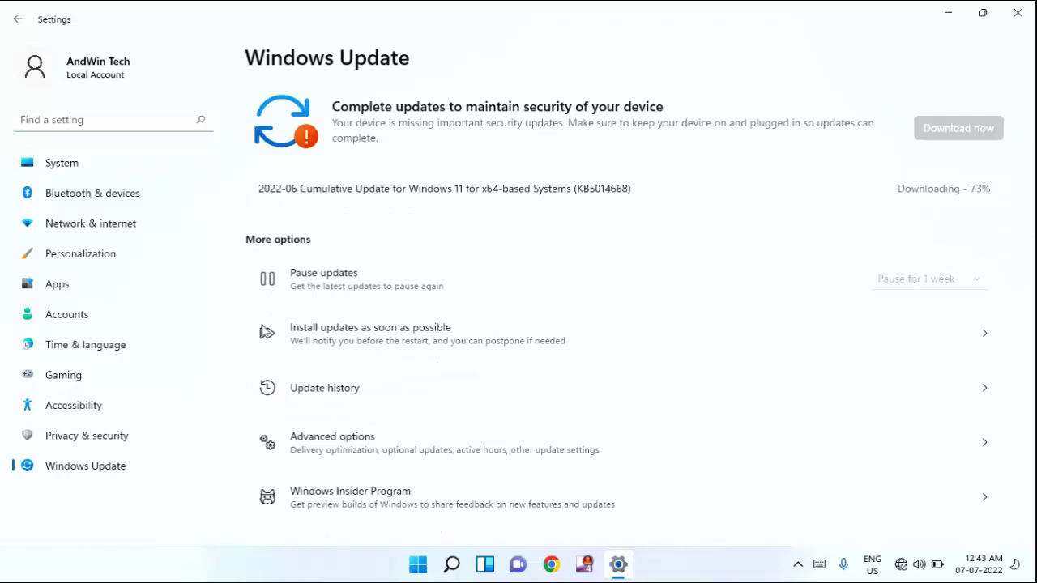
scroll(510, 283, "down", 1)
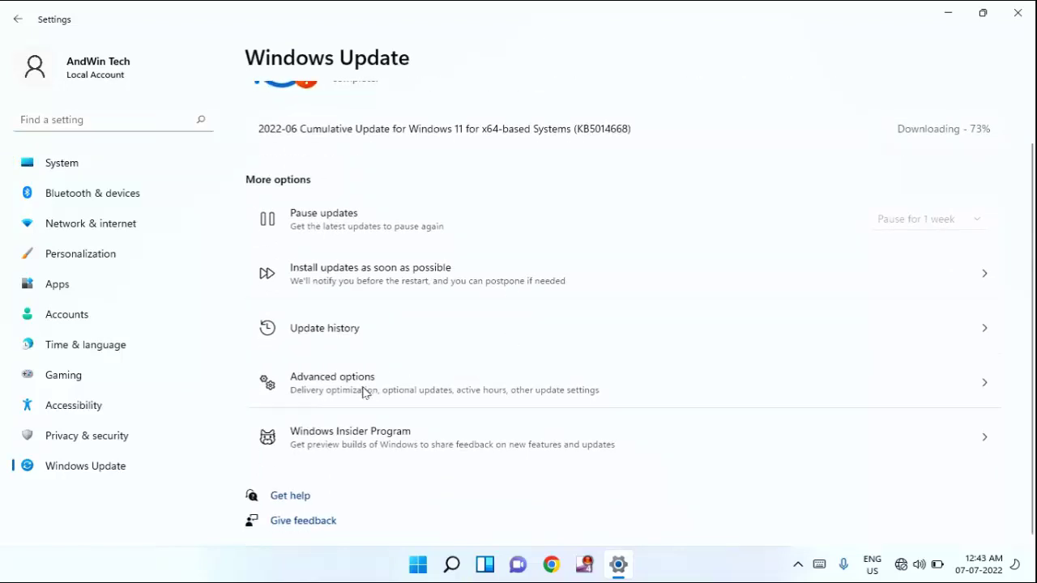
left_click(406, 387)
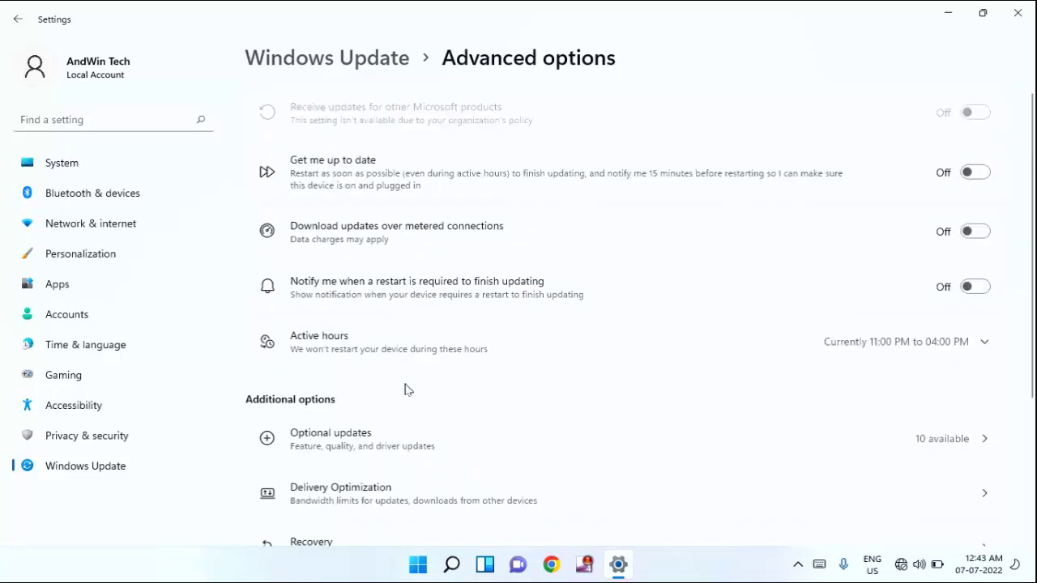
scroll(435, 390, "down", 3)
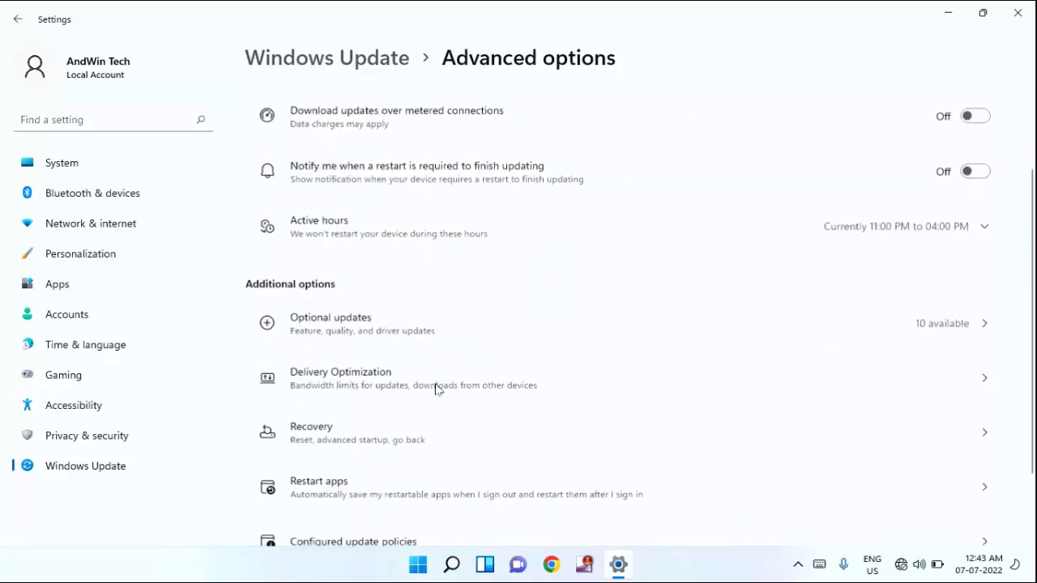
scroll(435, 390, "down", 3)
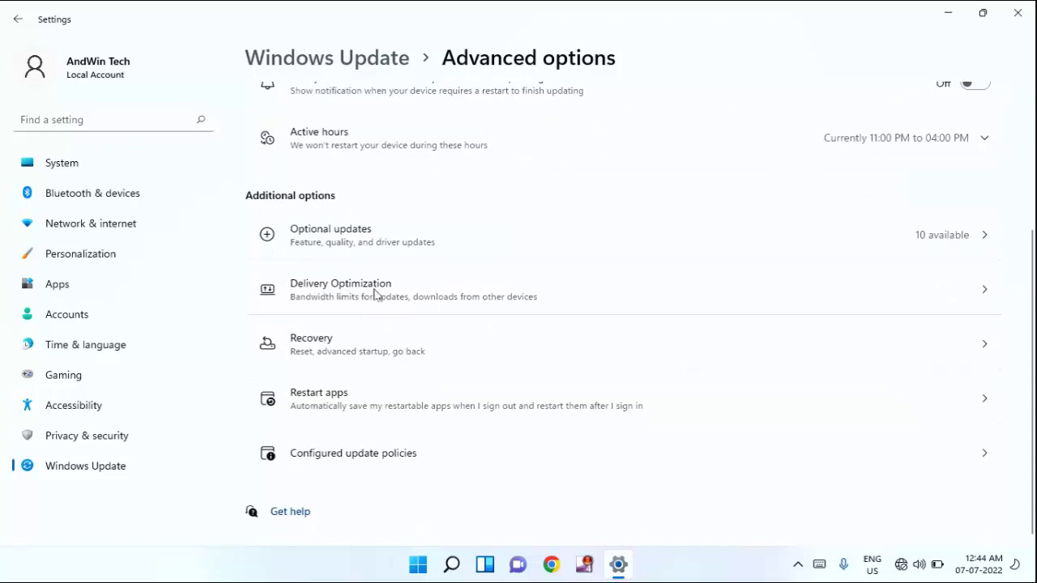
Step: Switch 'Allow downloads from other PCs' Off in Delivery Optimization and close Settings
left_click(412, 293)
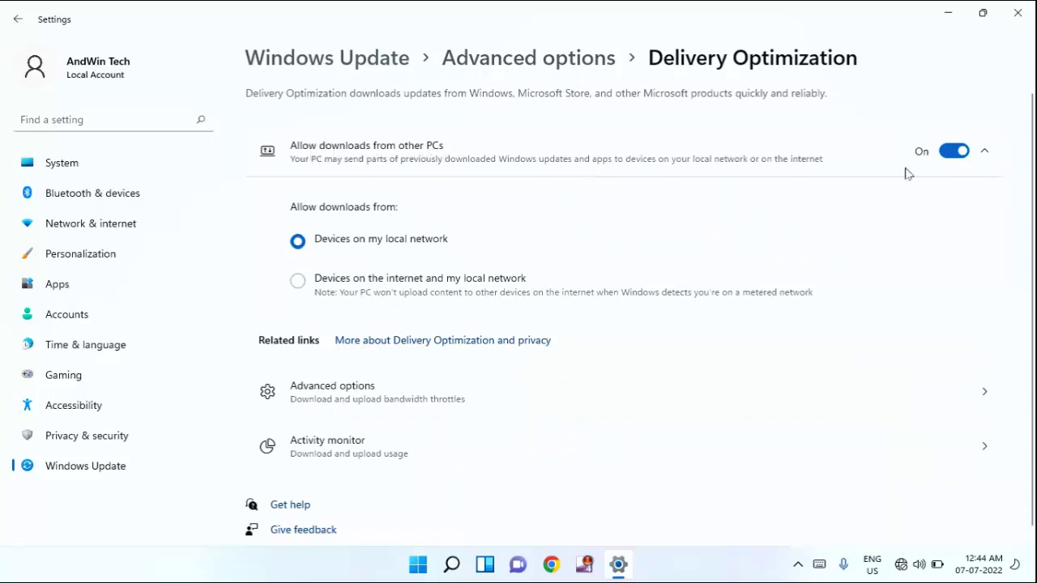
left_click(956, 152)
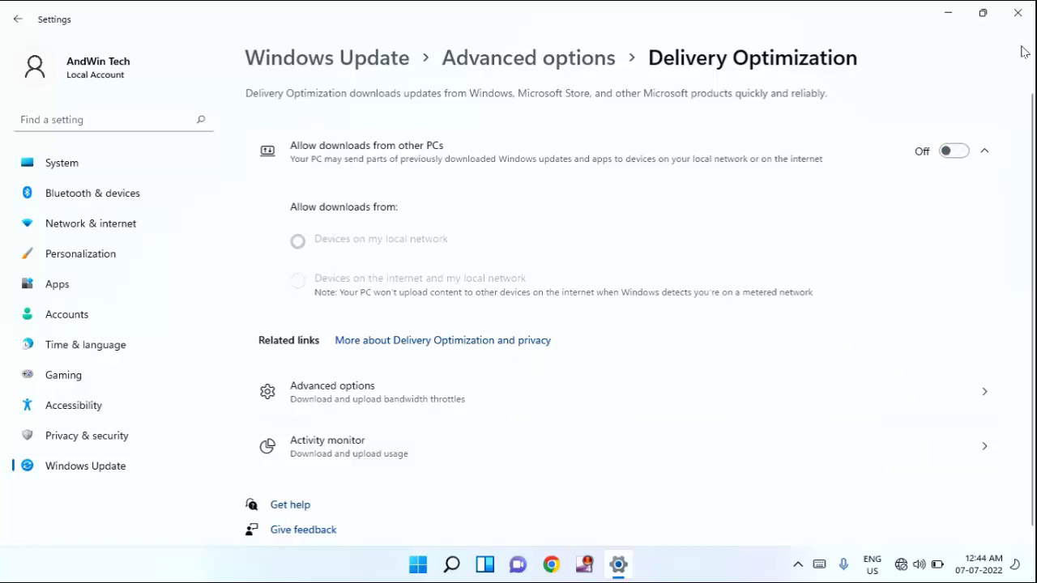
left_click(1014, 16)
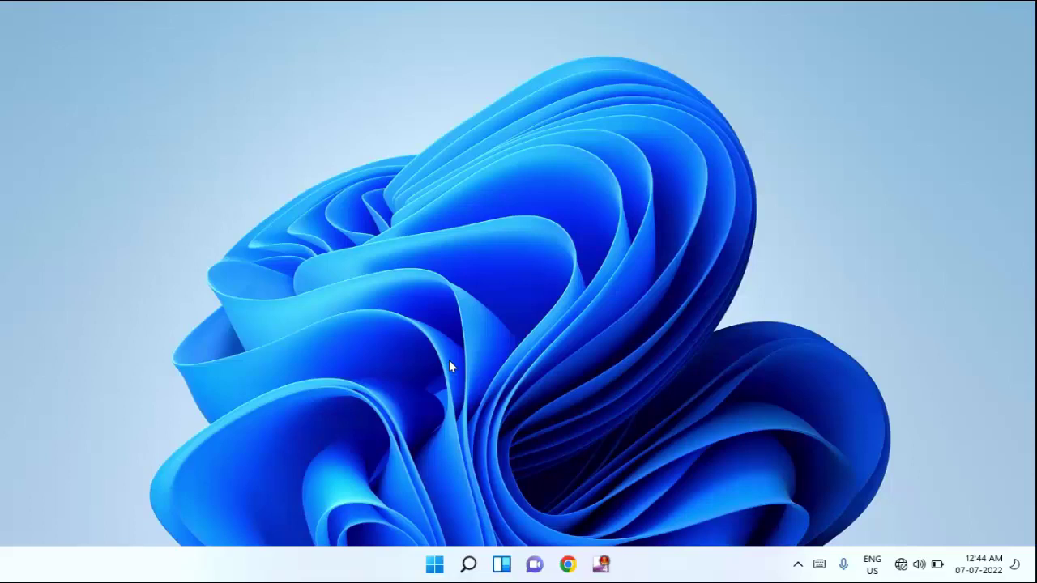
Step: Reopen the Settings app through a Start menu search for 'settings'
left_click(442, 566)
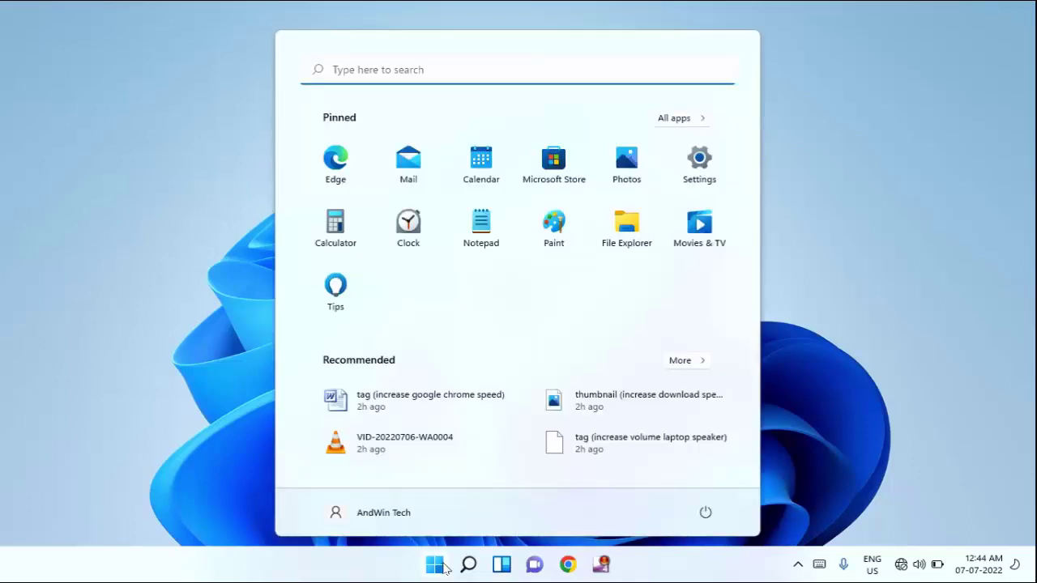
left_click(453, 68)
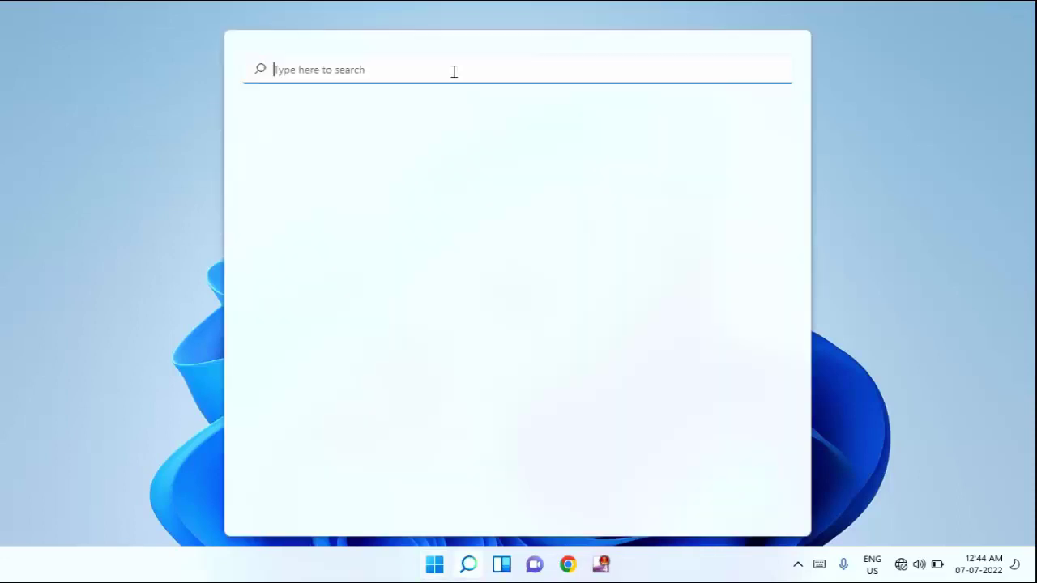
type("settings")
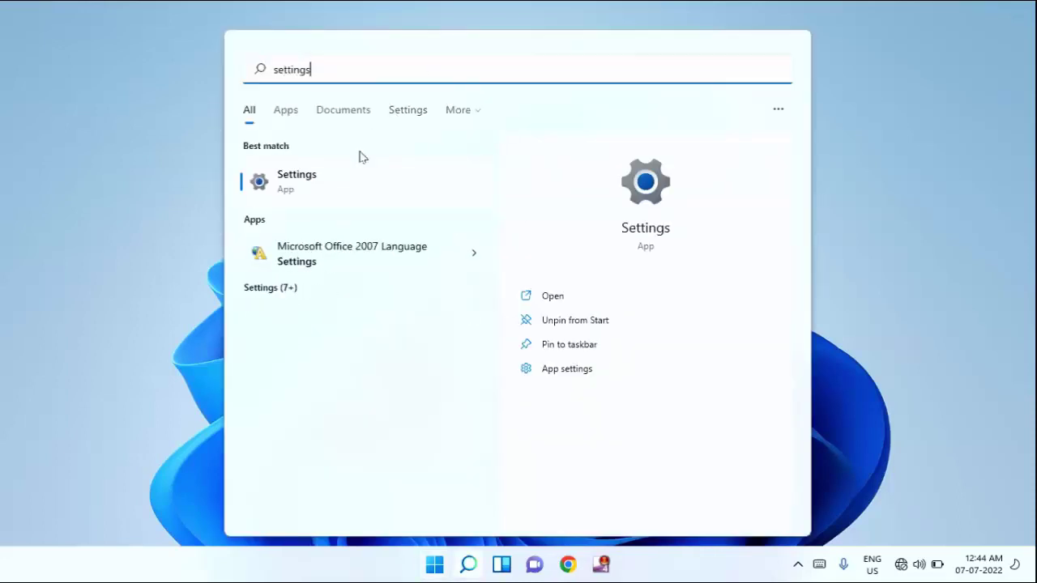
left_click(334, 186)
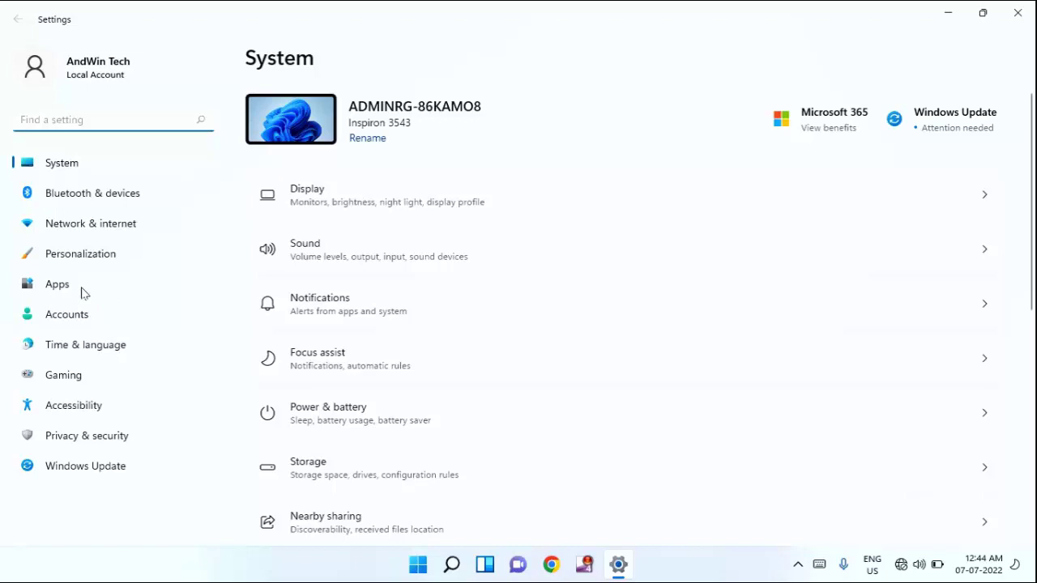
Step: Filter the installed apps list by 'xbox' and open the Xbox app's more-options menu
left_click(123, 291)
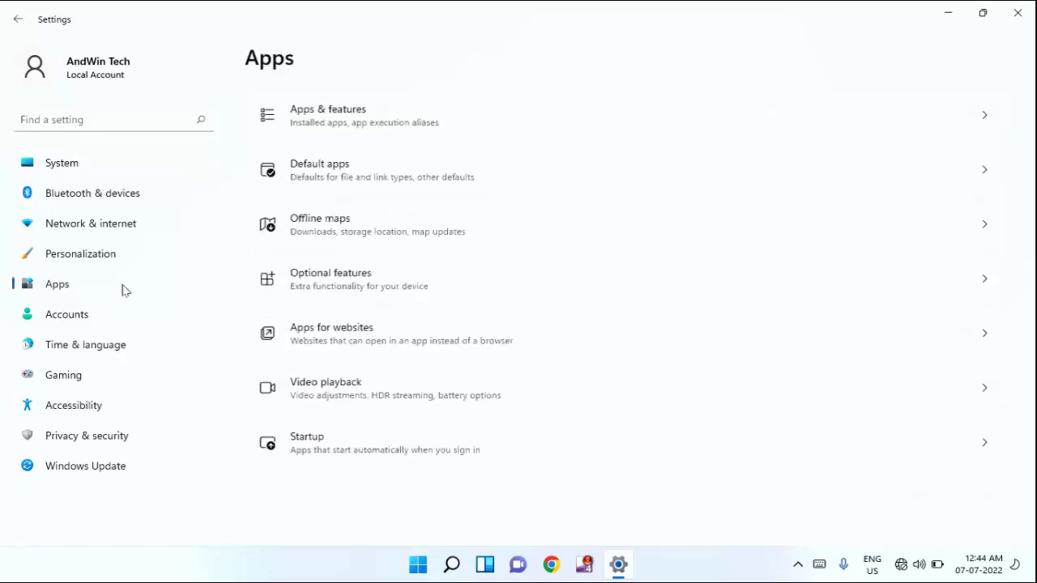
left_click(407, 116)
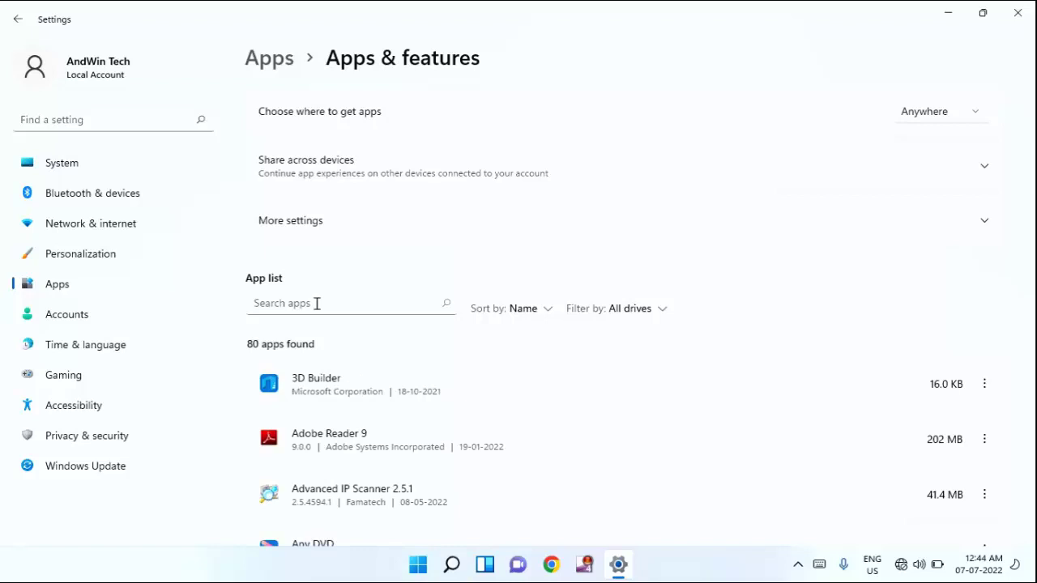
left_click(267, 305)
type("xbox")
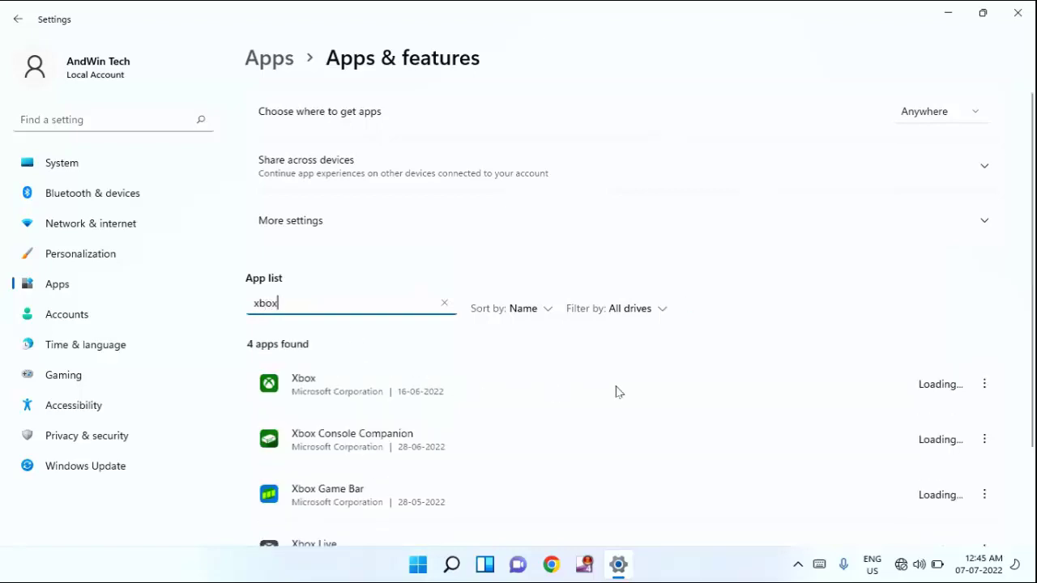
left_click(986, 385)
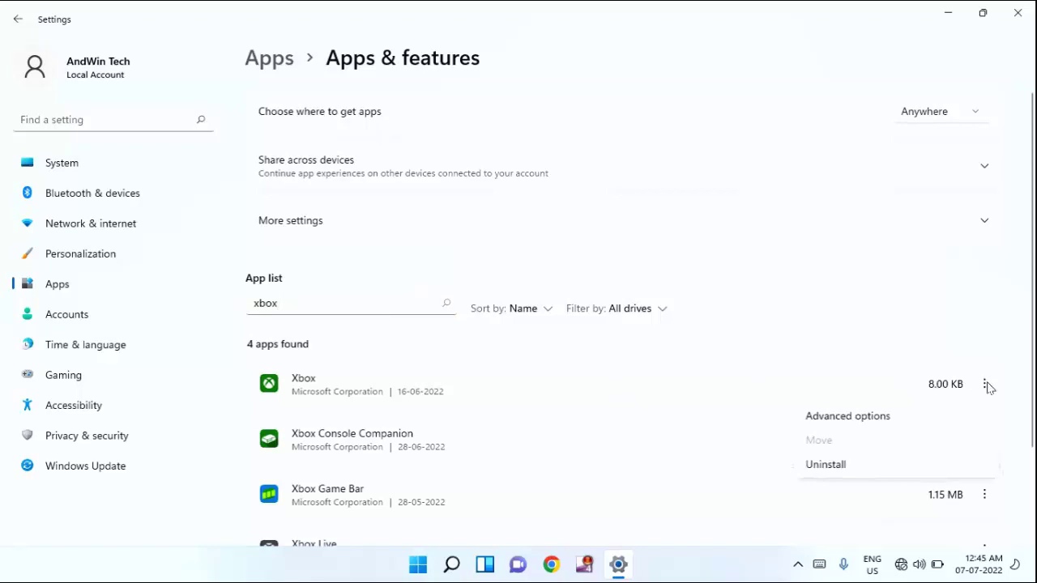
Step: Run Repair on the Xbox app from its Advanced options, keeping data, then close Settings
left_click(843, 423)
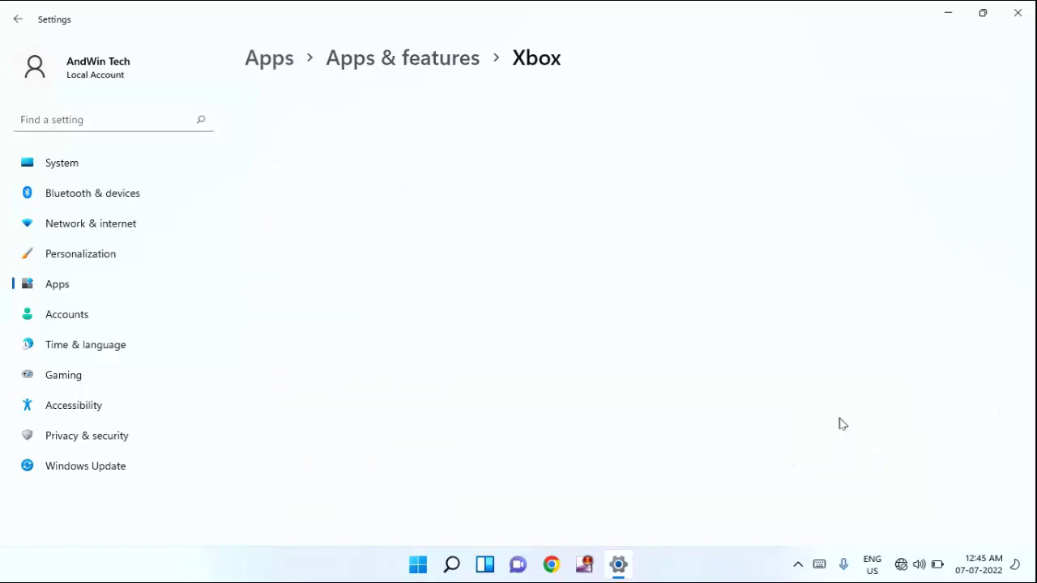
scroll(641, 293, "down", 6)
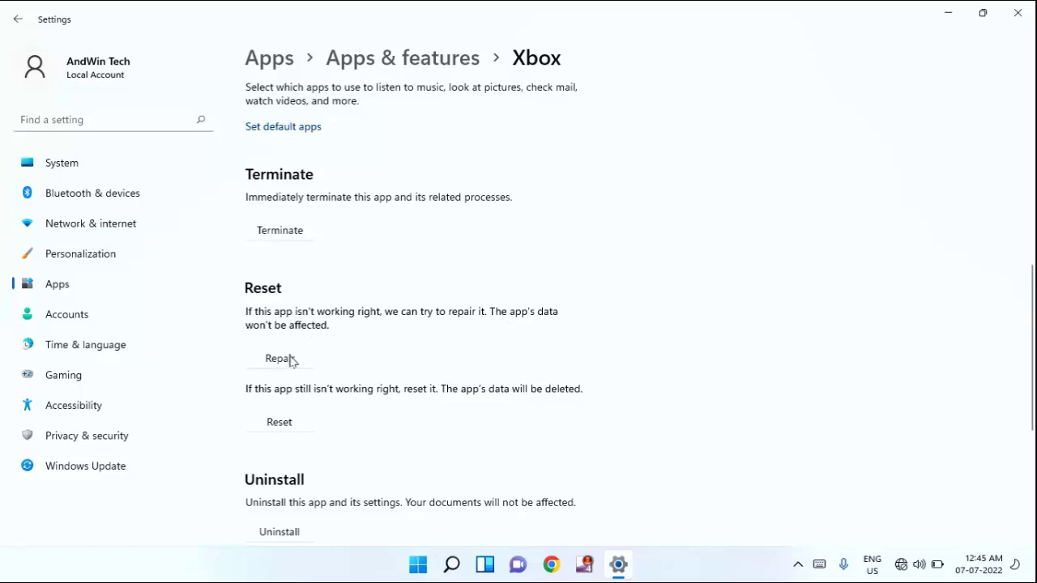
left_click(290, 360)
left_click(1019, 12)
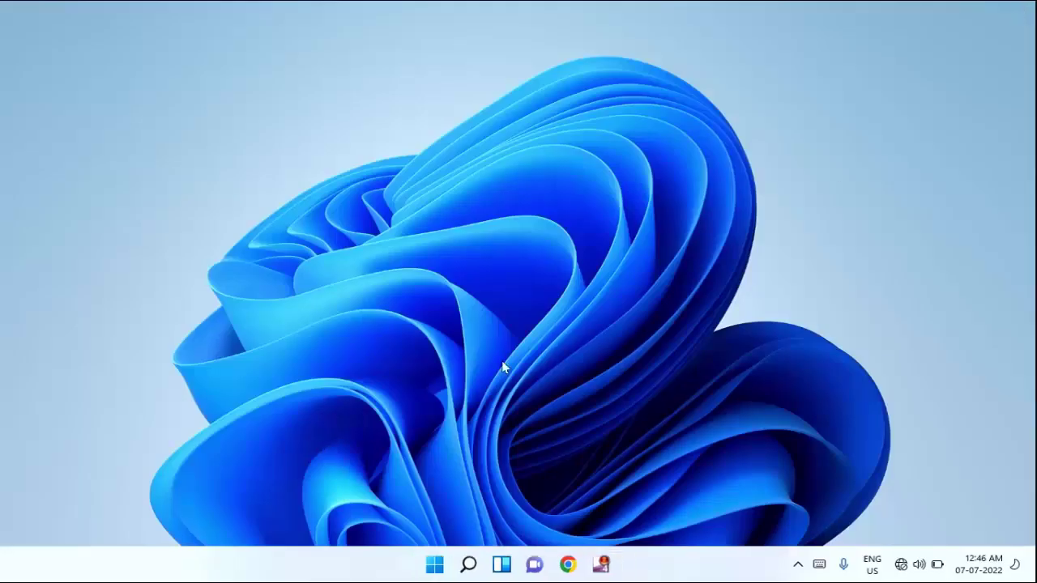
Step: Search 'cmd' in Start and run Command Prompt as administrator
left_click(434, 564)
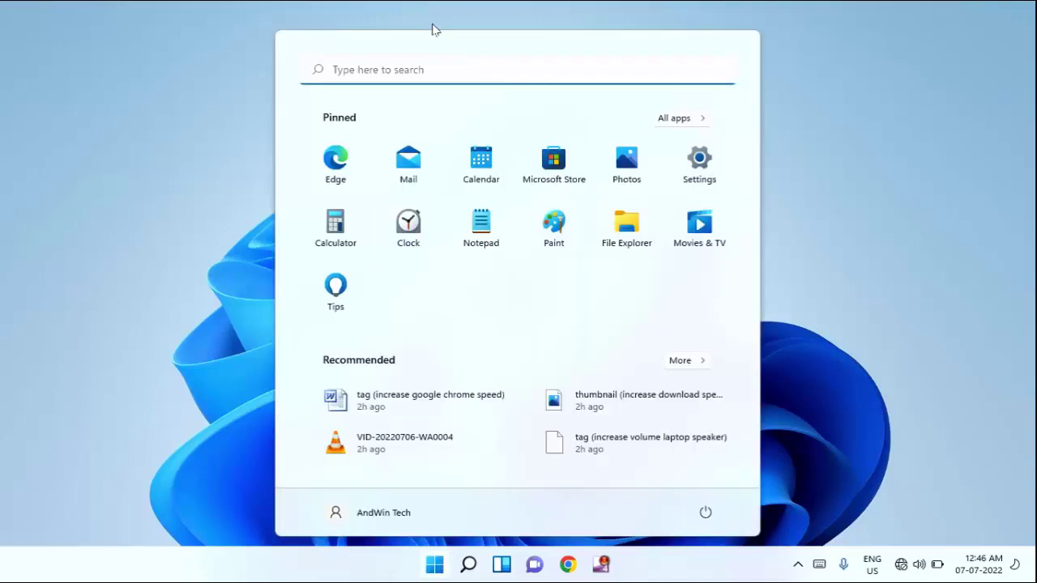
left_click(429, 71)
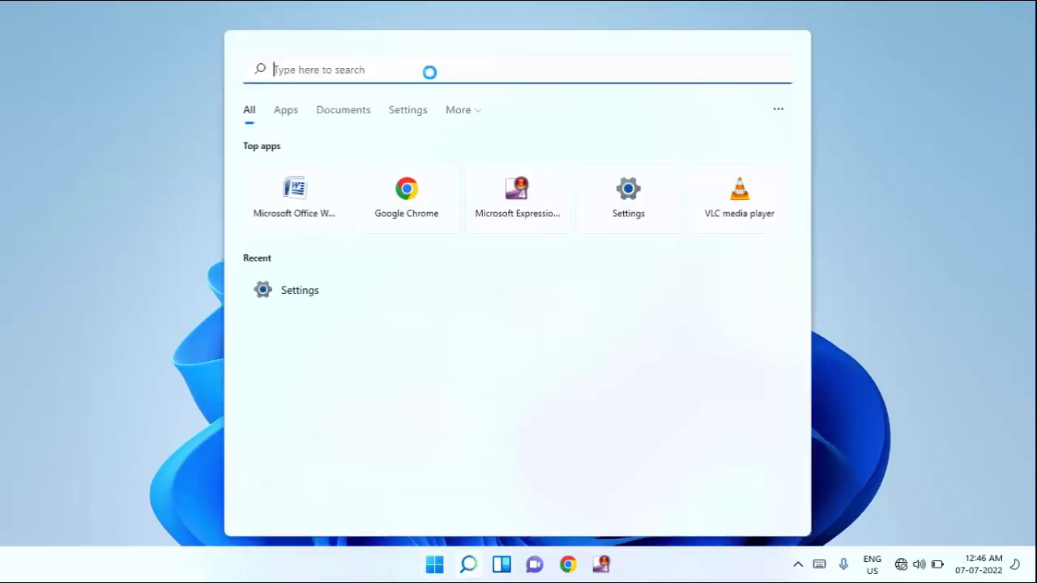
type("cmd")
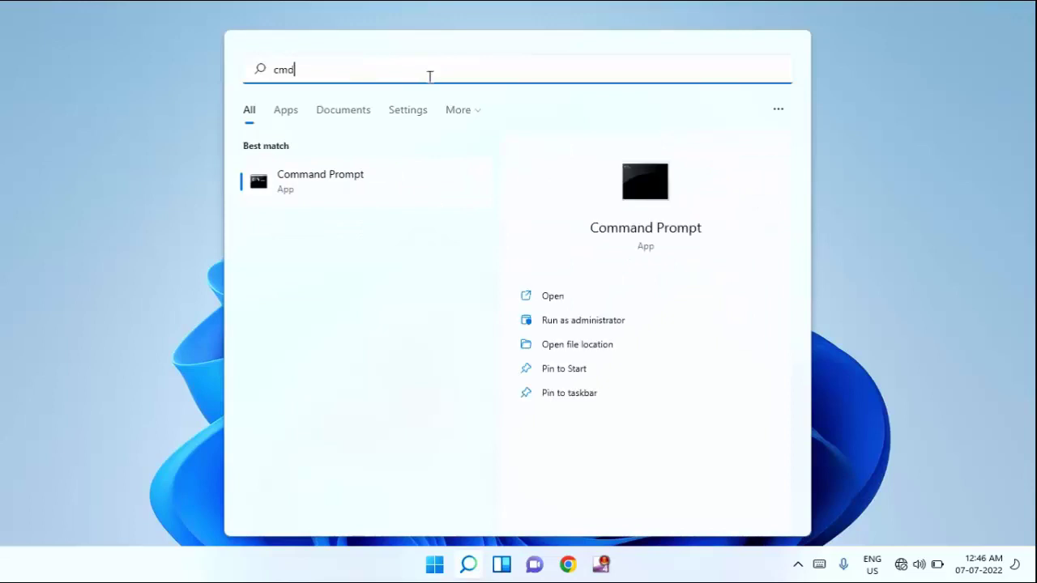
right_click(390, 197)
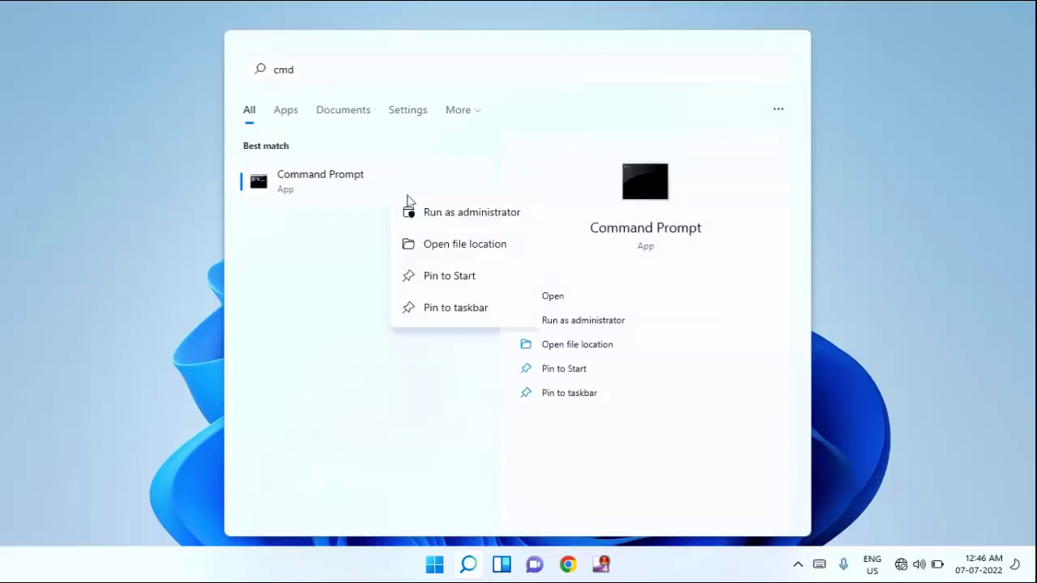
left_click(454, 213)
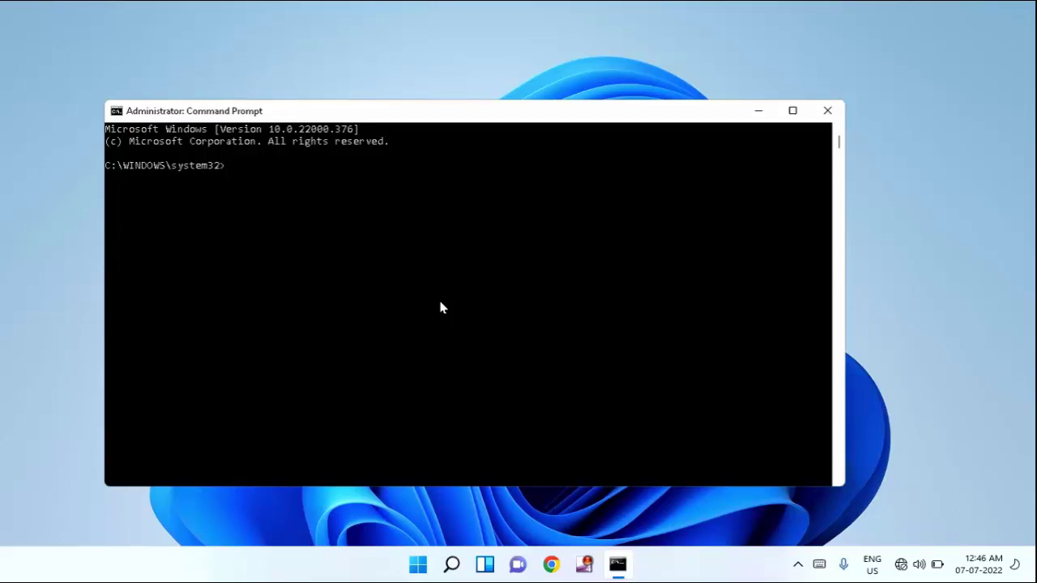
Step: Run 'ipconfig /flushdns' and 'netsh winsock reset', then close Command Prompt
type("ipconfig /flu")
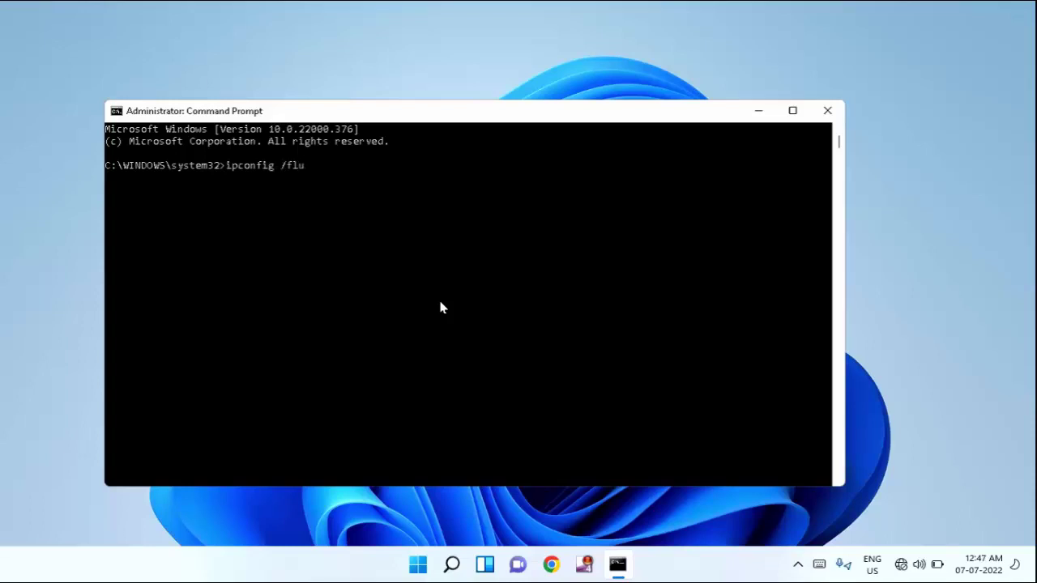
type("shdns")
key("Return")
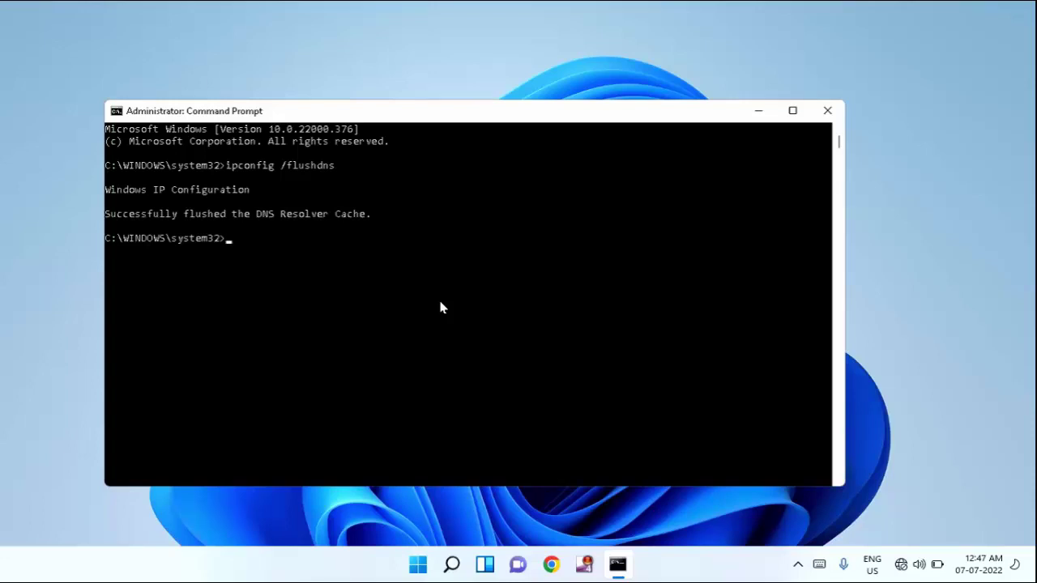
type("netsh winsock reset")
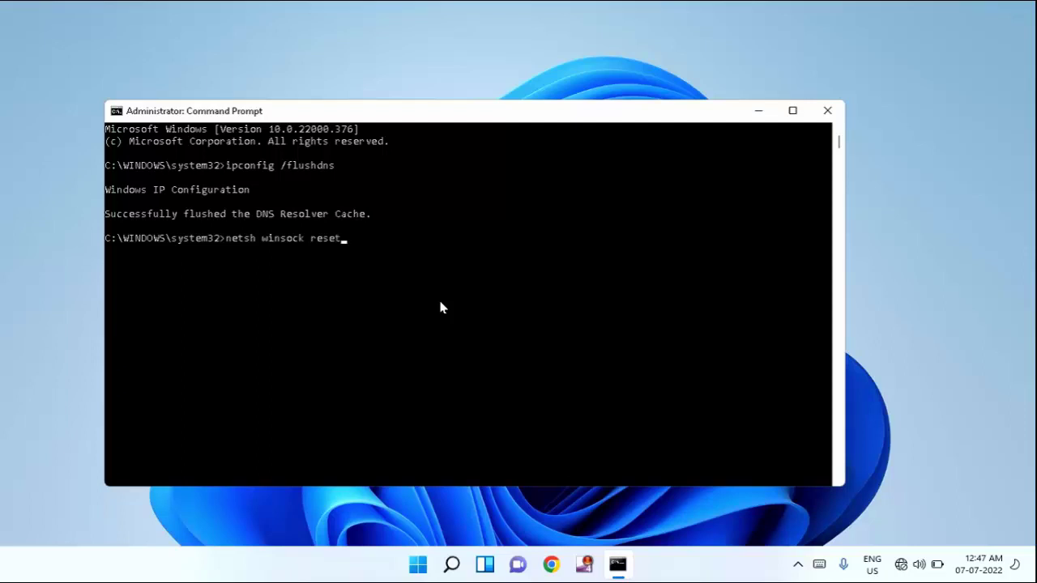
key("Return")
left_click(828, 110)
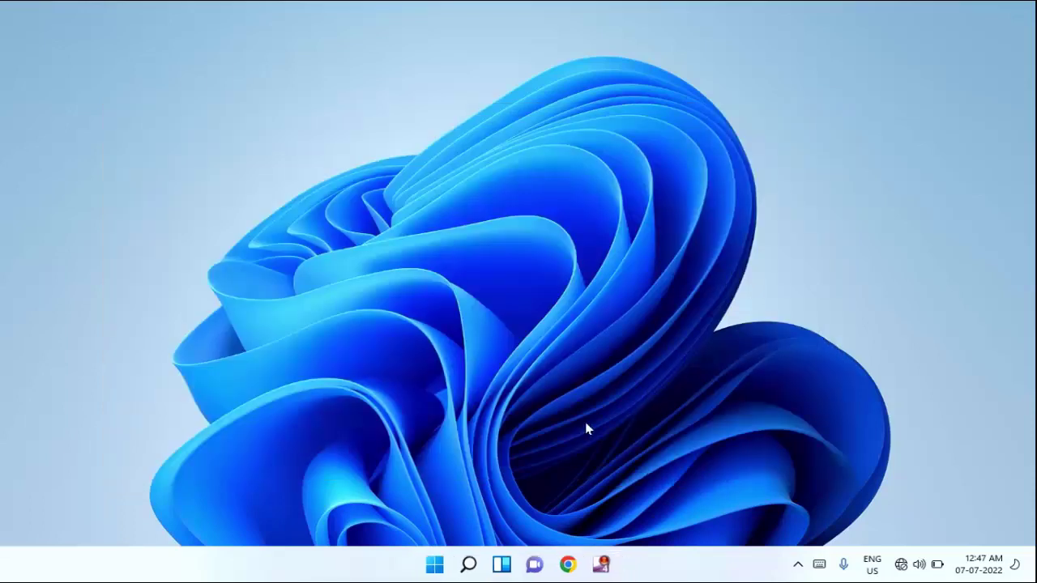